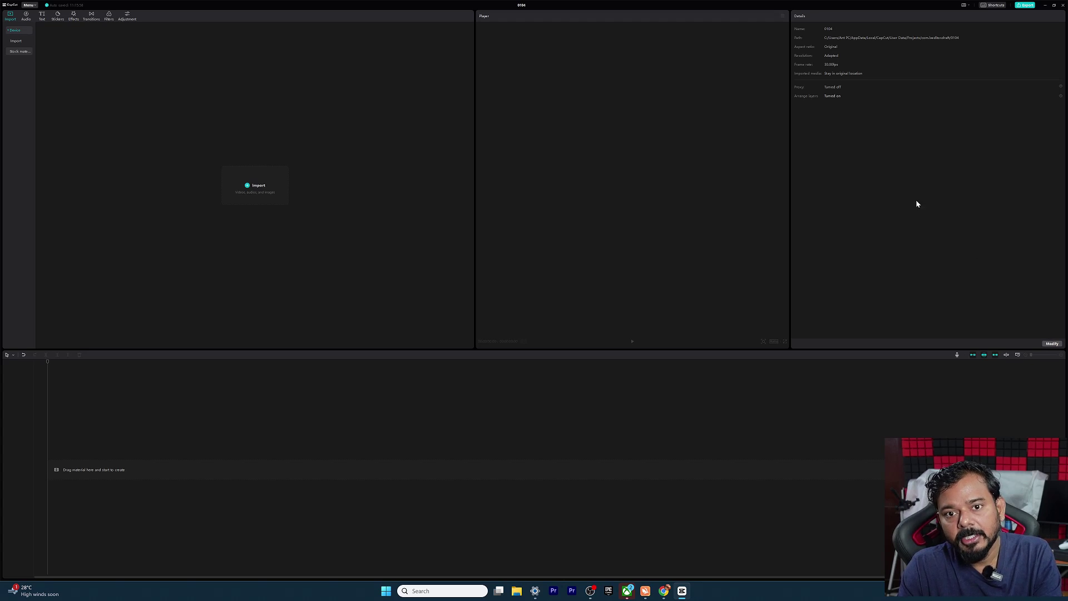
Rename the project to 'test' in Project settings
left_click(1052, 344)
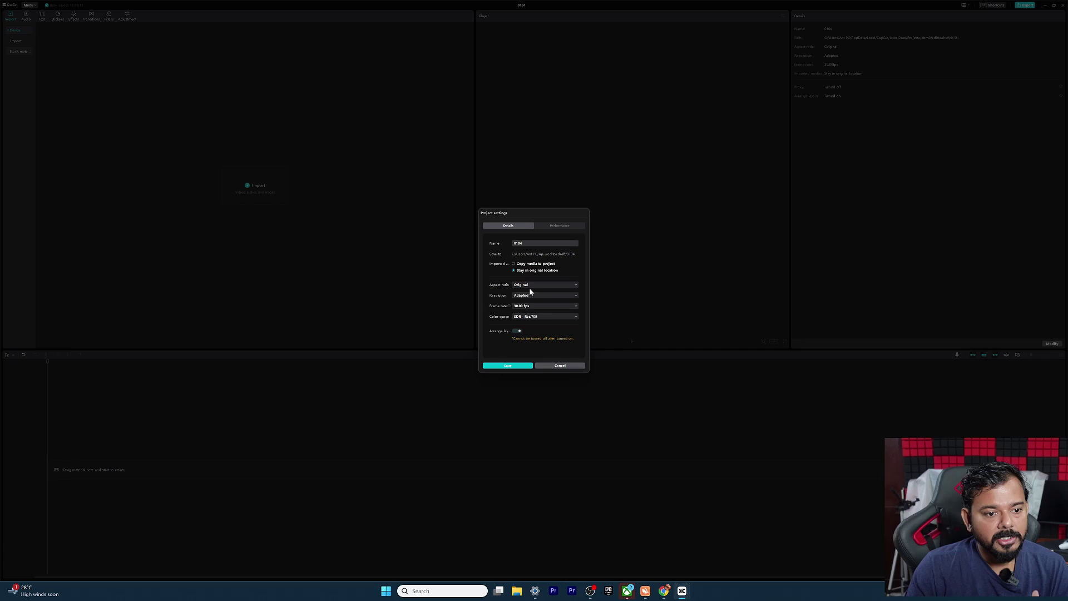
double_click(533, 245)
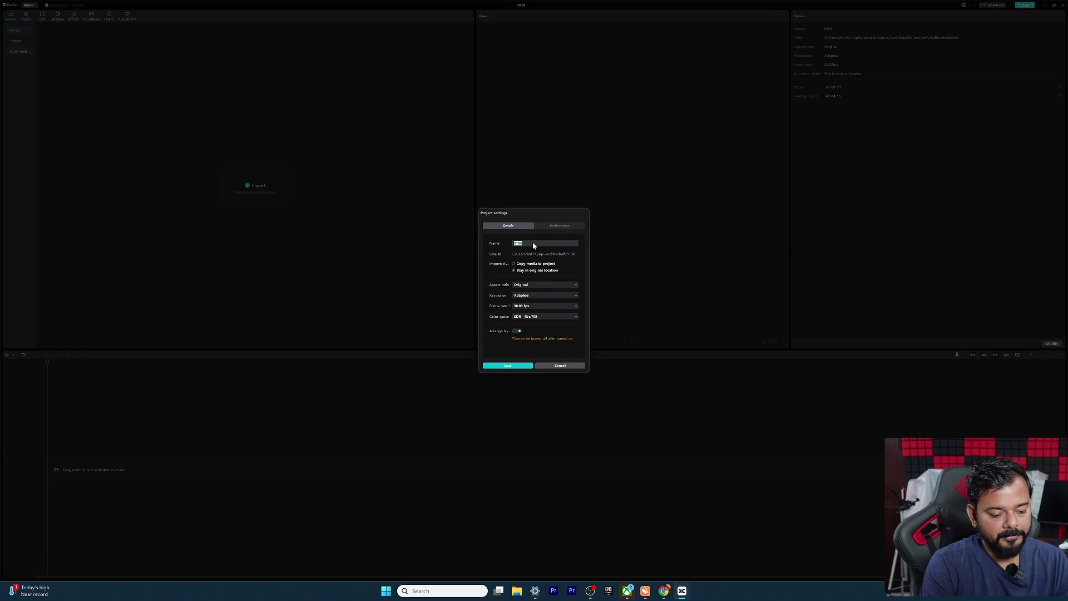
type("test")
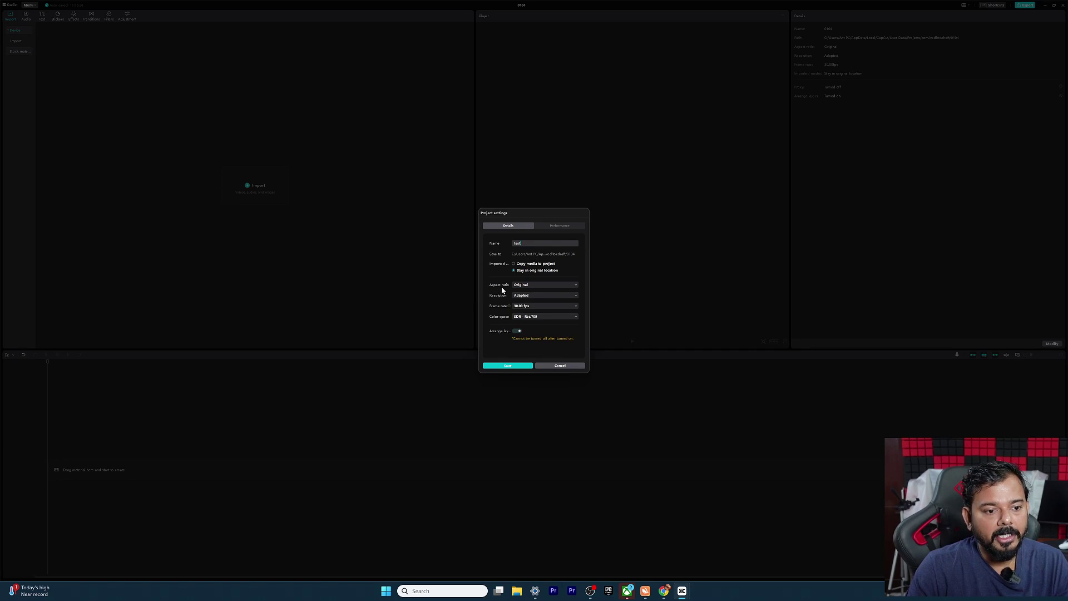
Set the aspect ratio to 16:9 and bring up the resolution choices
left_click(560, 287)
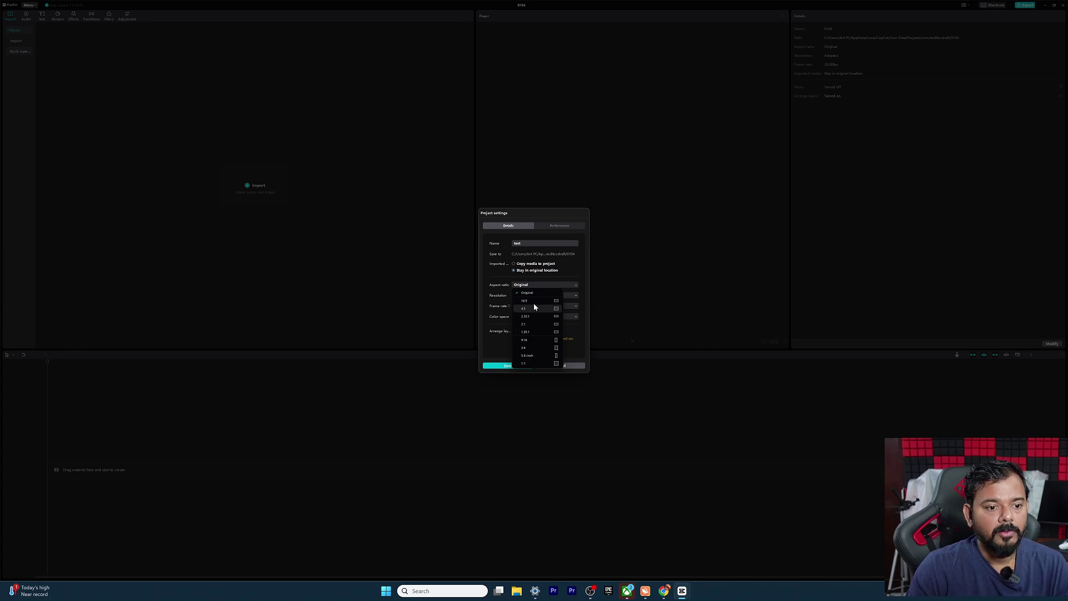
left_click(535, 292)
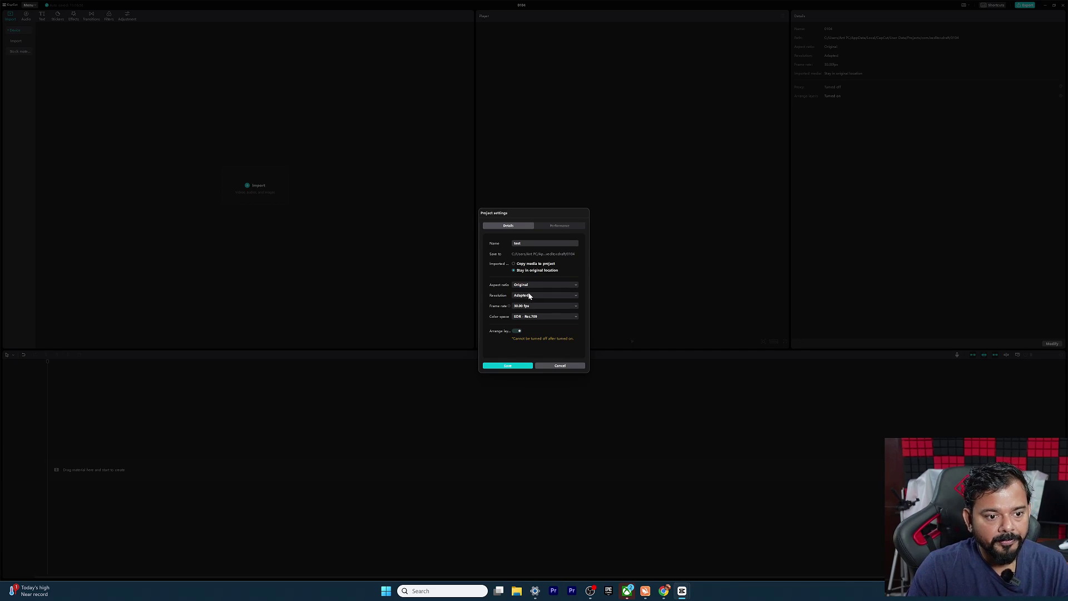
left_click(532, 286)
left_click(531, 301)
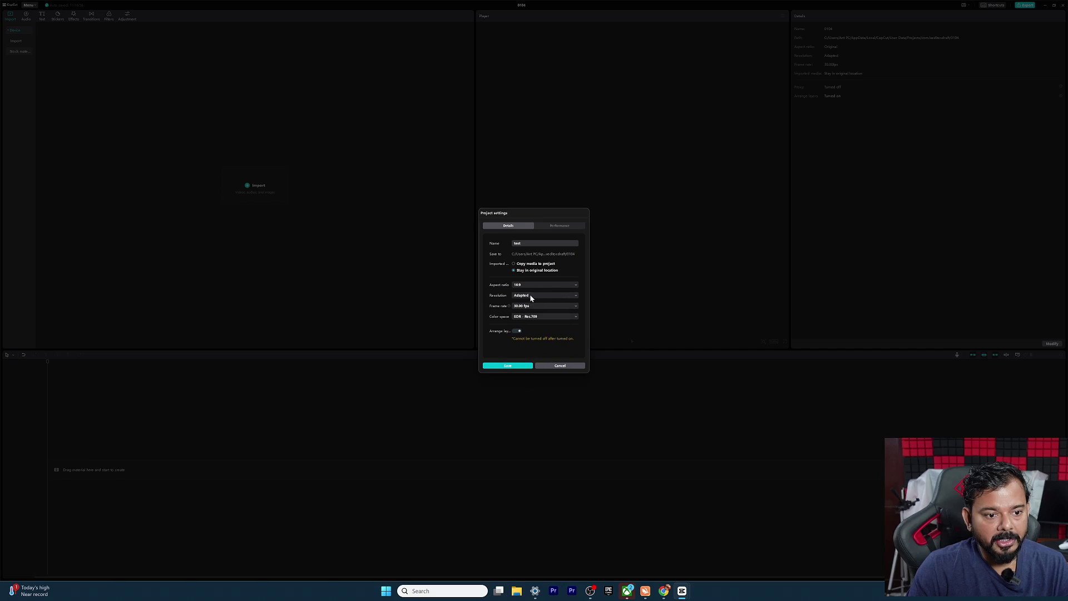
left_click(529, 295)
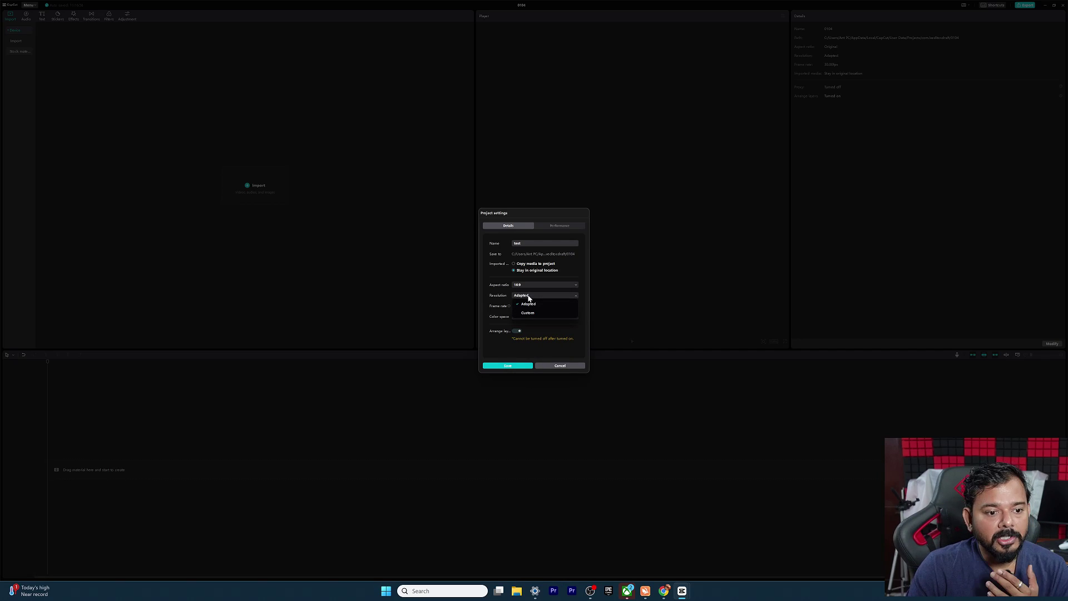
left_click(528, 297)
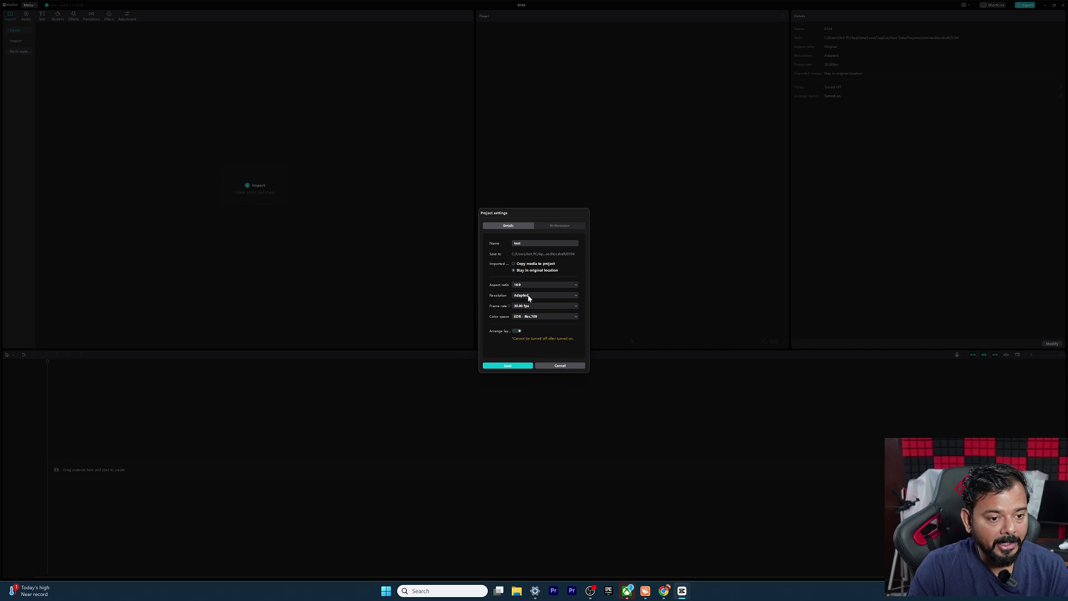
left_click(528, 297)
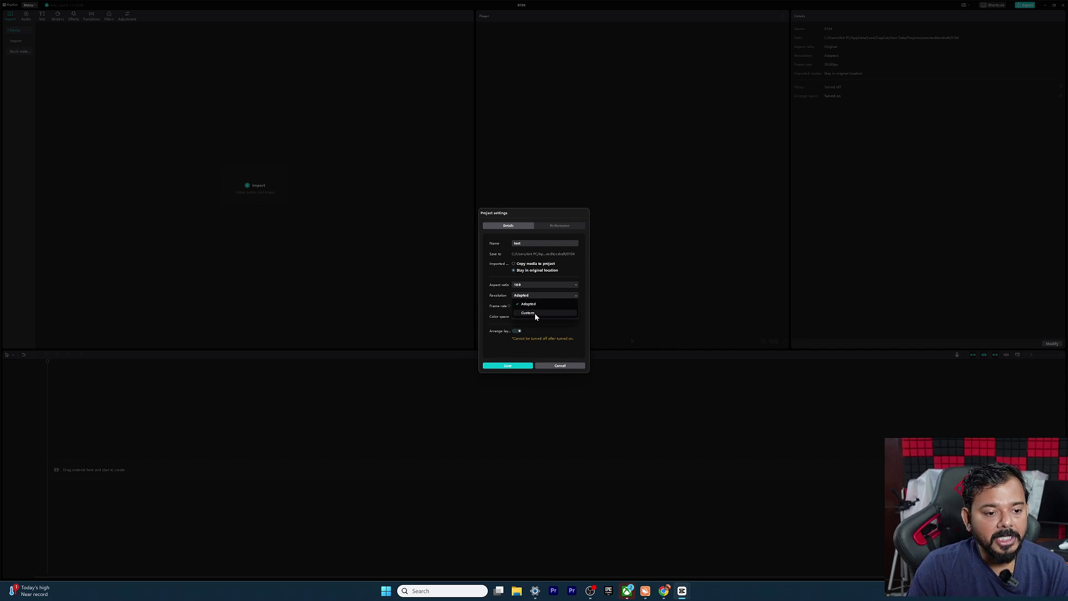
Switch resolution to Custom and enter 3840 × 2160
left_click(535, 315)
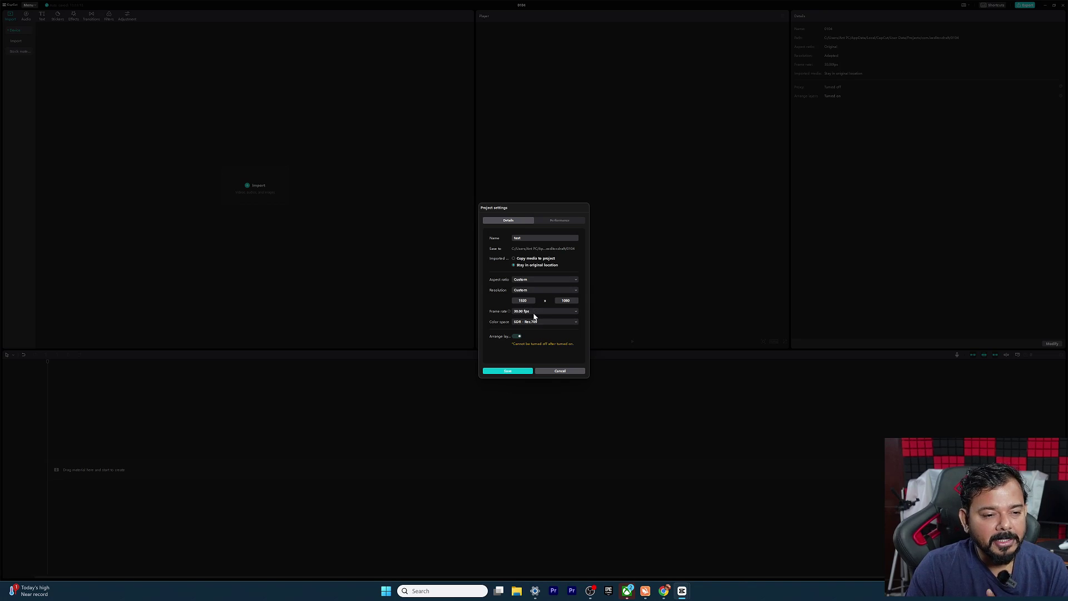
double_click(523, 301)
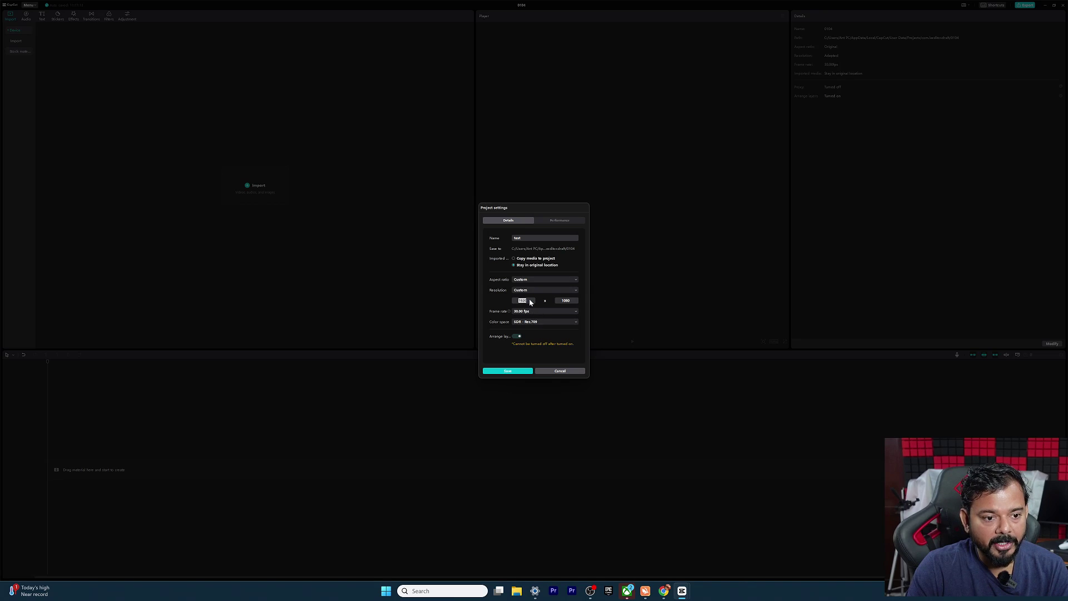
type("3840")
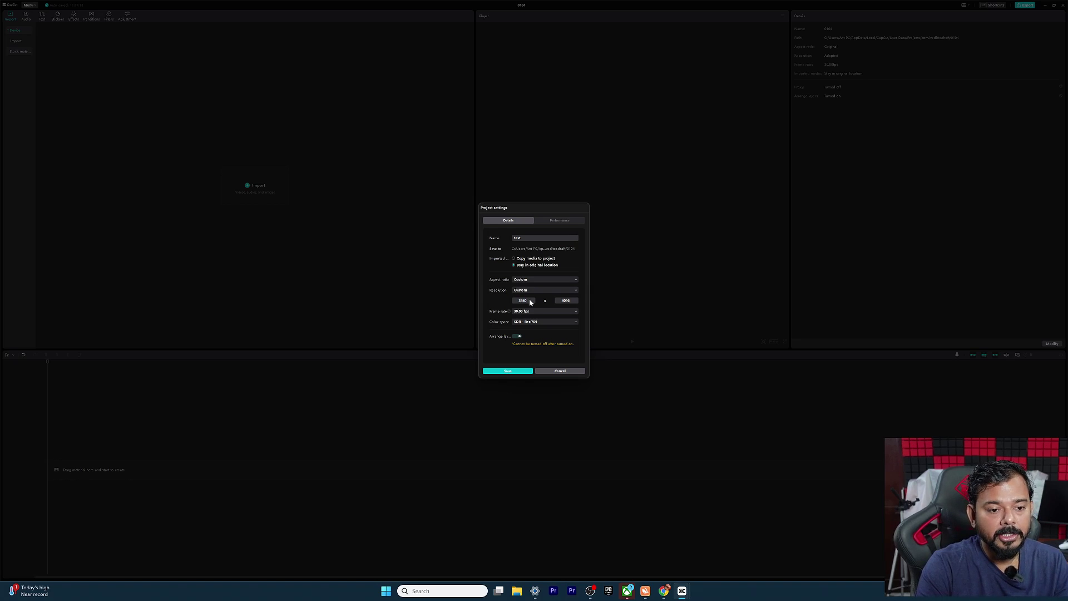
key("ctrl+a")
type("2160")
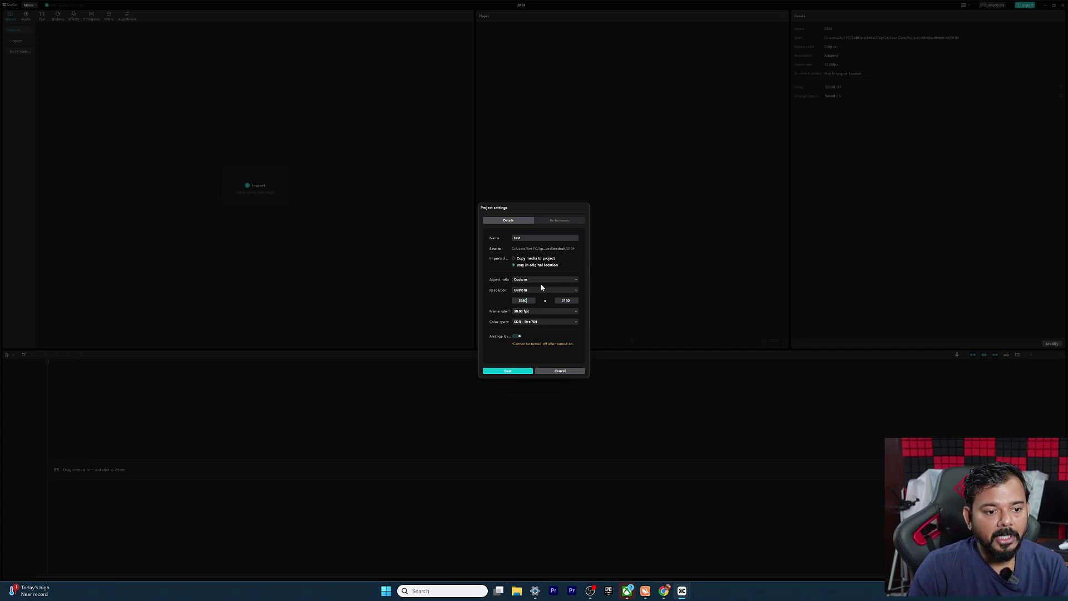
Reconfirm 16:9 with custom 3840 × 2160 resolution, and set the frame rate to 60.00 fps
left_click(536, 279)
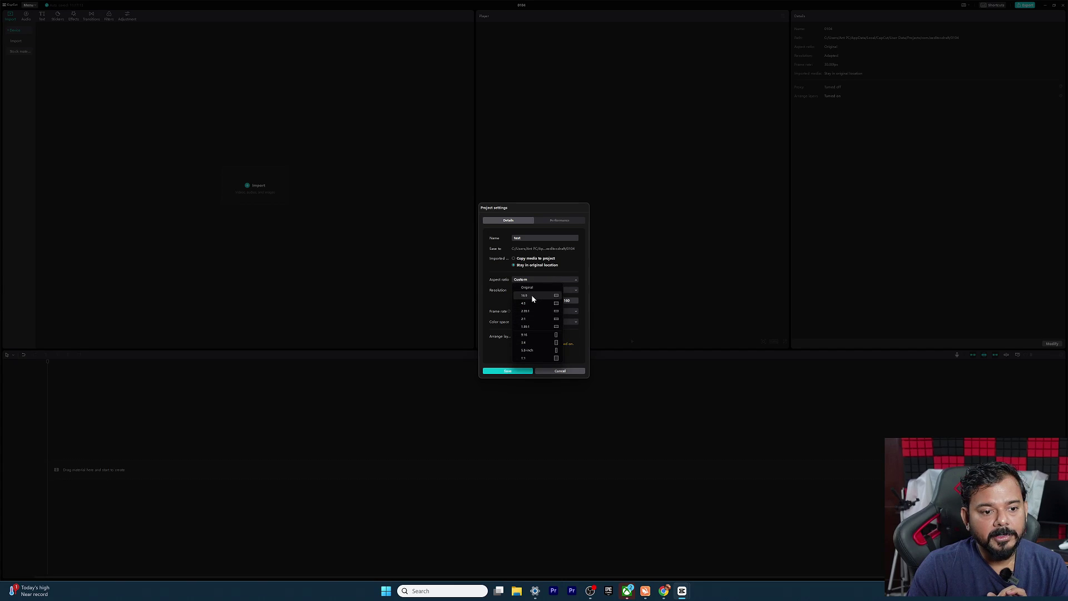
left_click(532, 295)
left_click(542, 296)
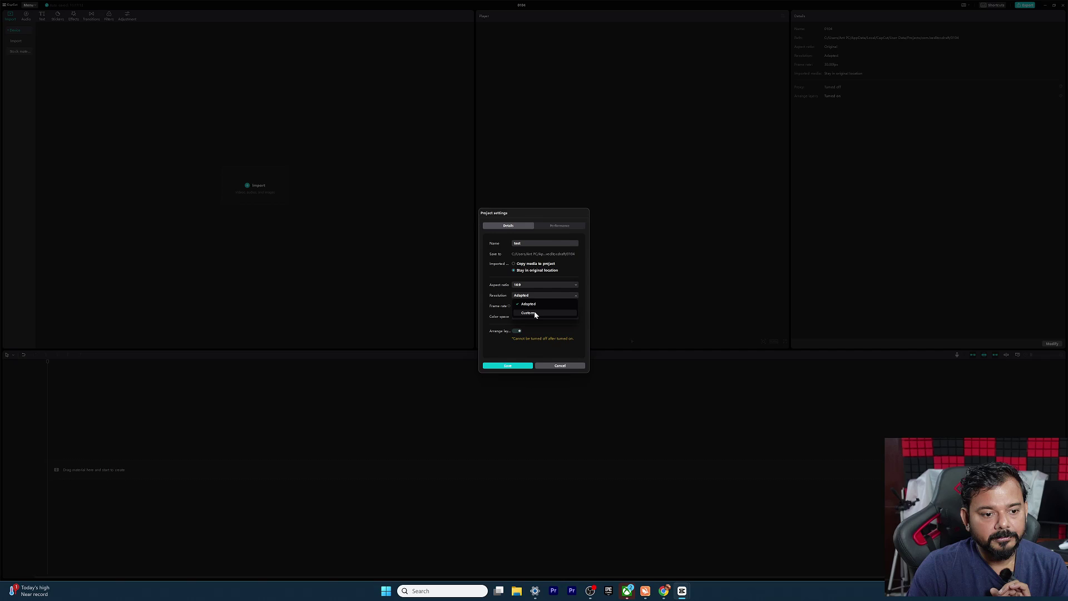
left_click(534, 312)
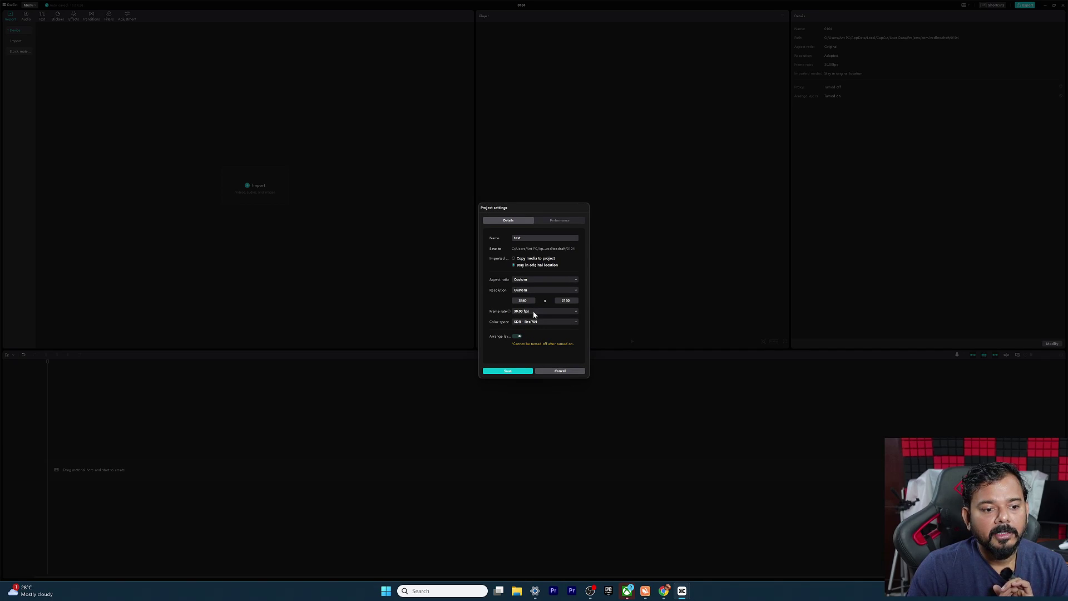
left_click(534, 313)
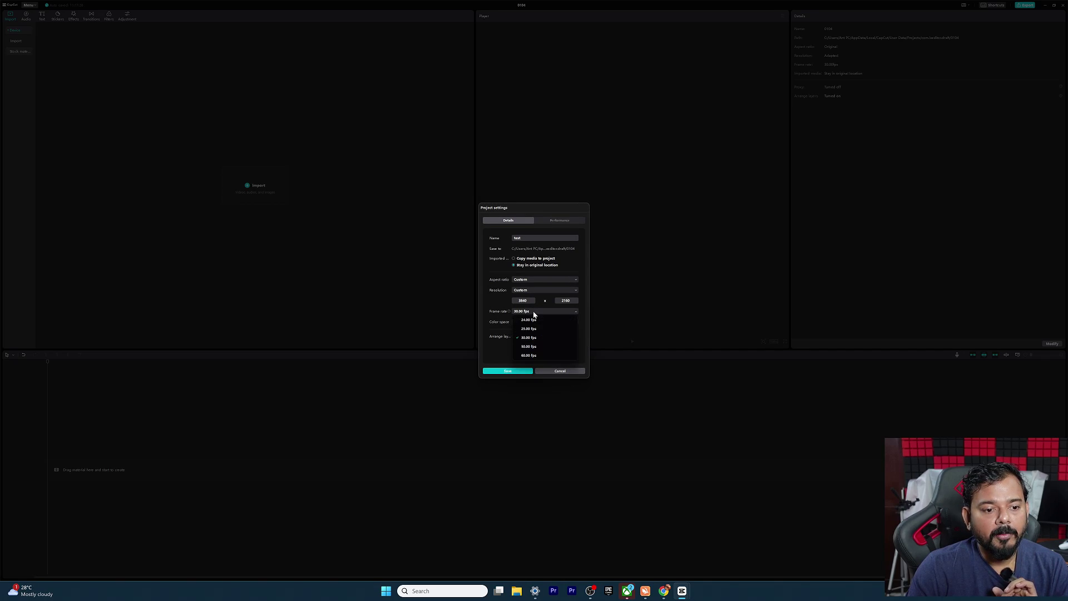
left_click(535, 356)
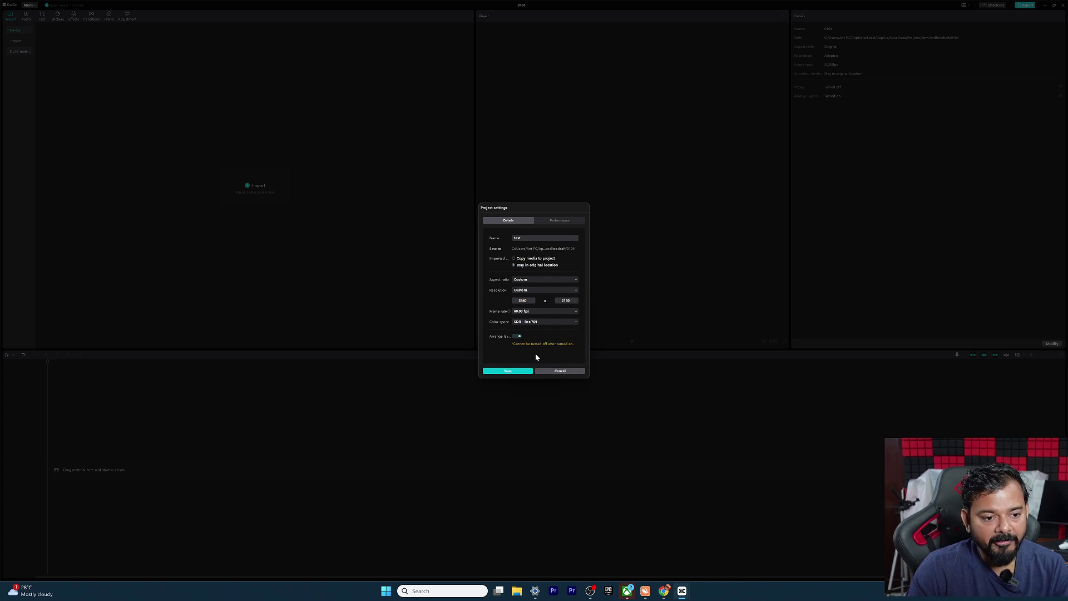
Choose HDR Rec.2020 HLG colour space and save the 3840×2160, 60 fps settings
left_click(542, 322)
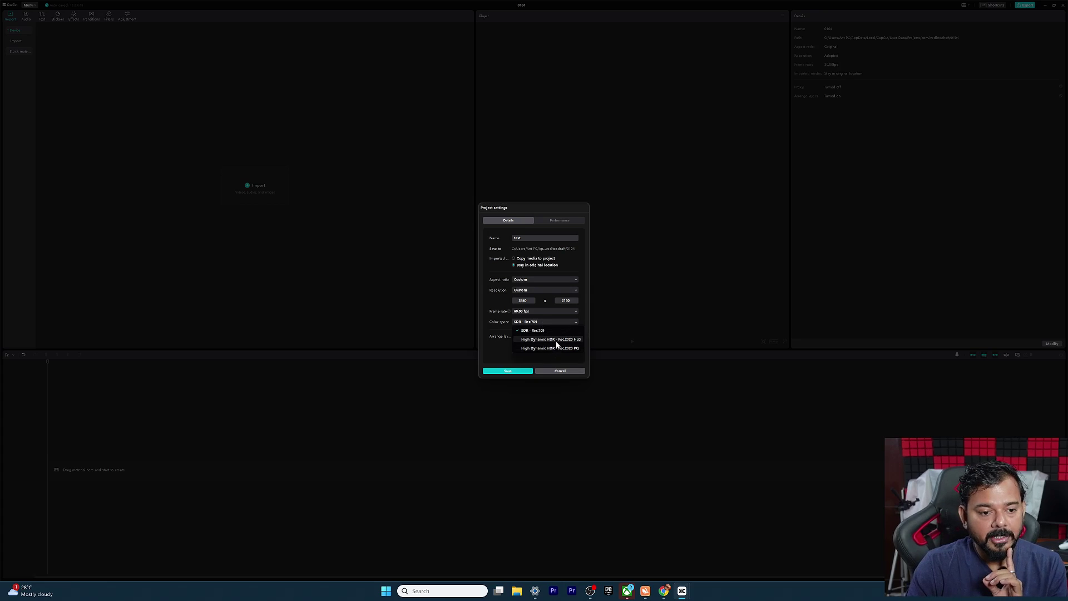
left_click(556, 342)
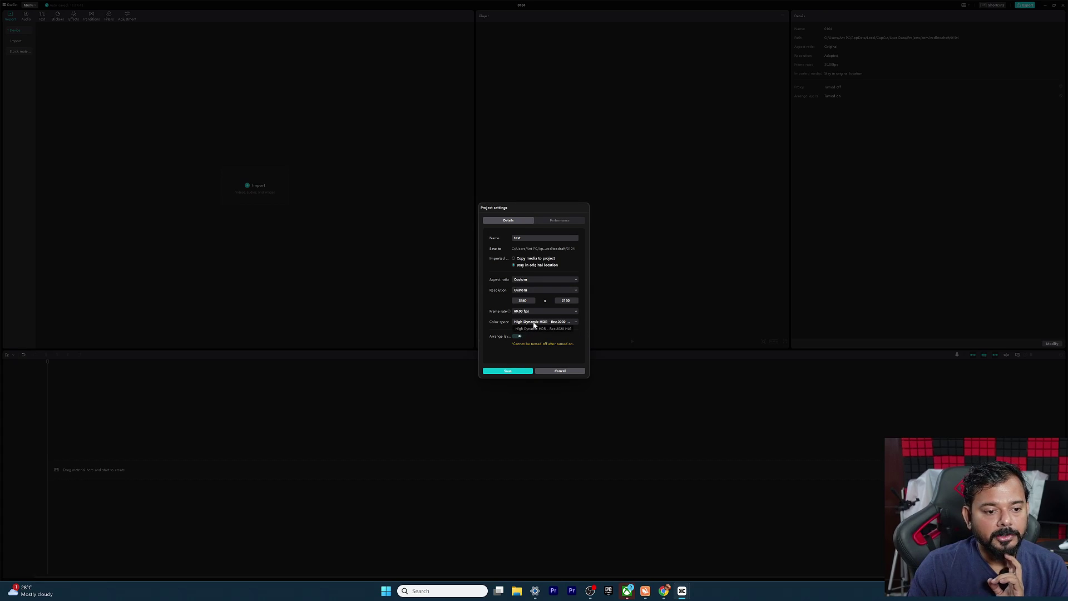
left_click(530, 323)
left_click(534, 325)
left_click(534, 325)
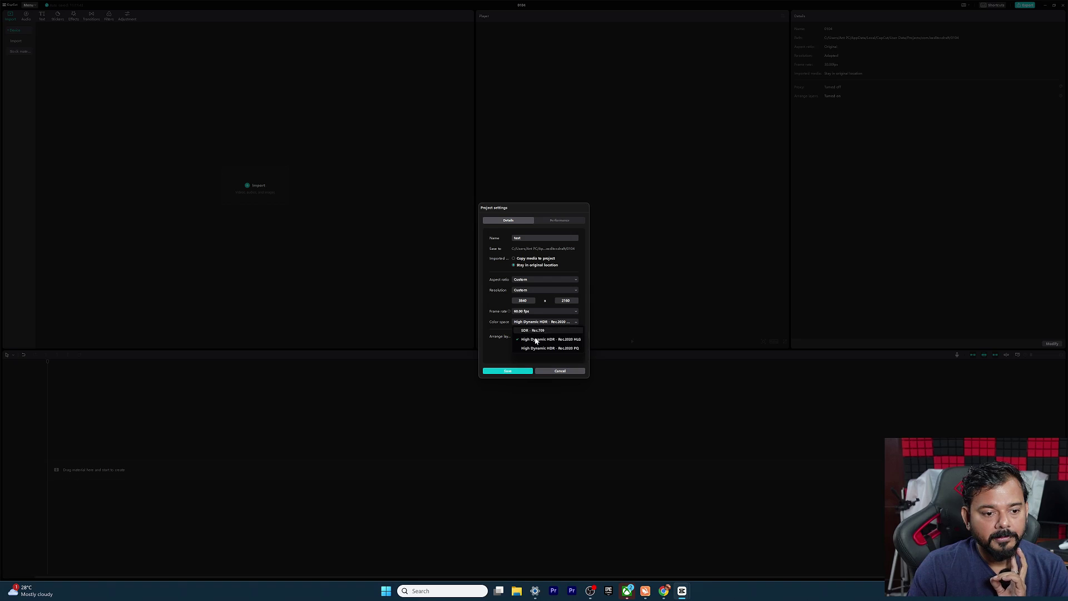
left_click(540, 343)
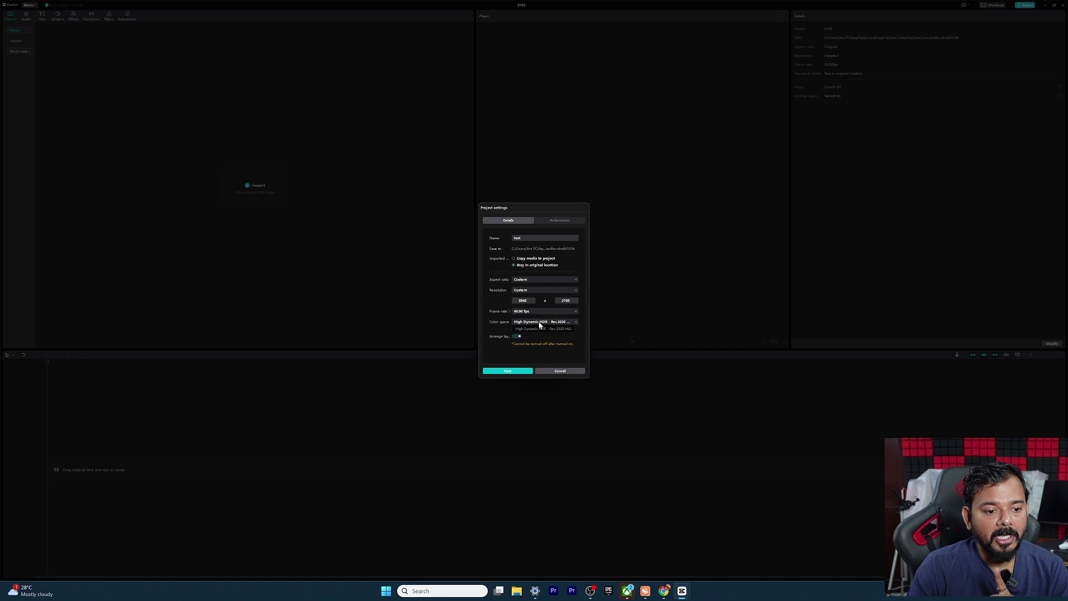
left_click(540, 323)
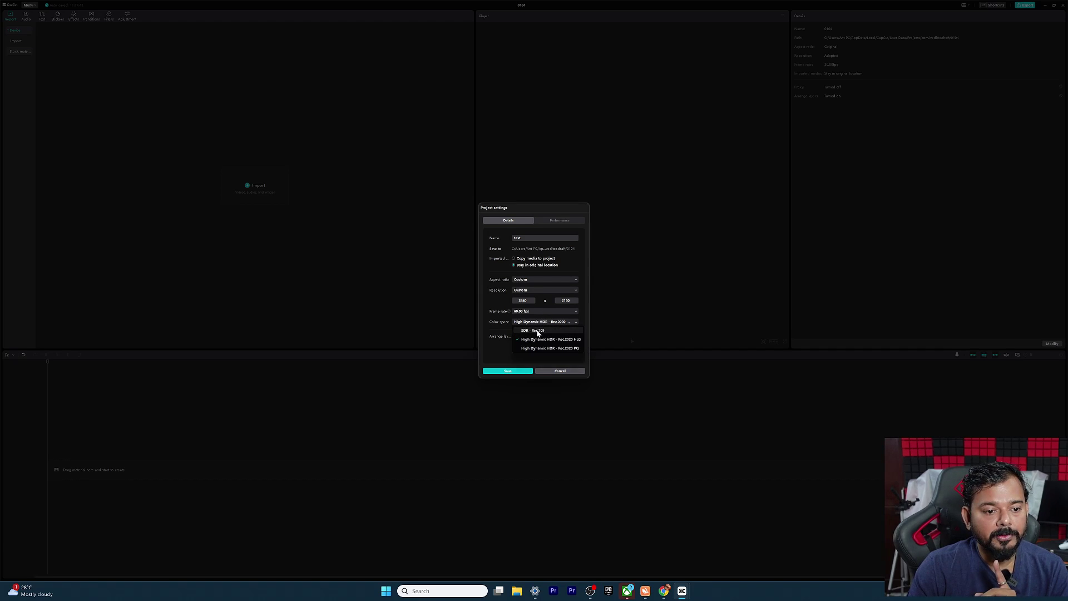
left_click(513, 371)
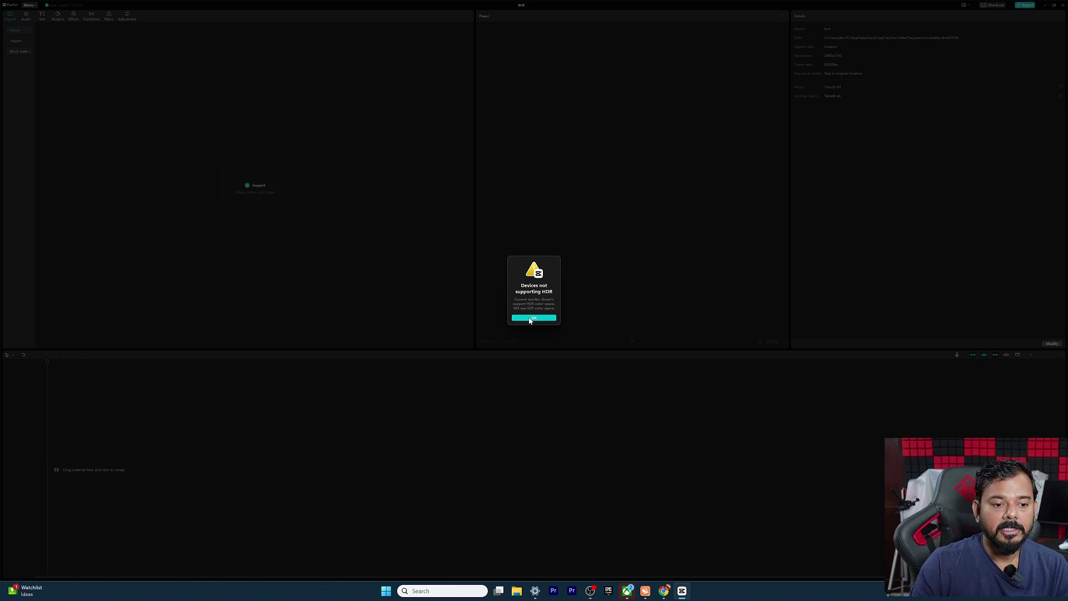
Dismiss the HDR warning and launch Windows Settings from the Start search
left_click(530, 320)
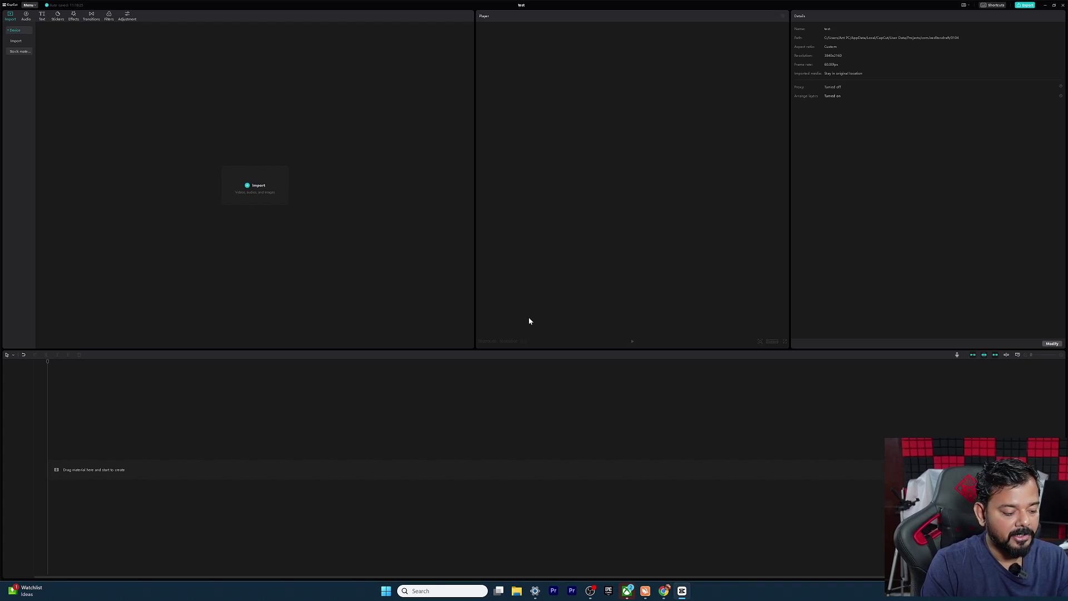
key("super")
type("settings")
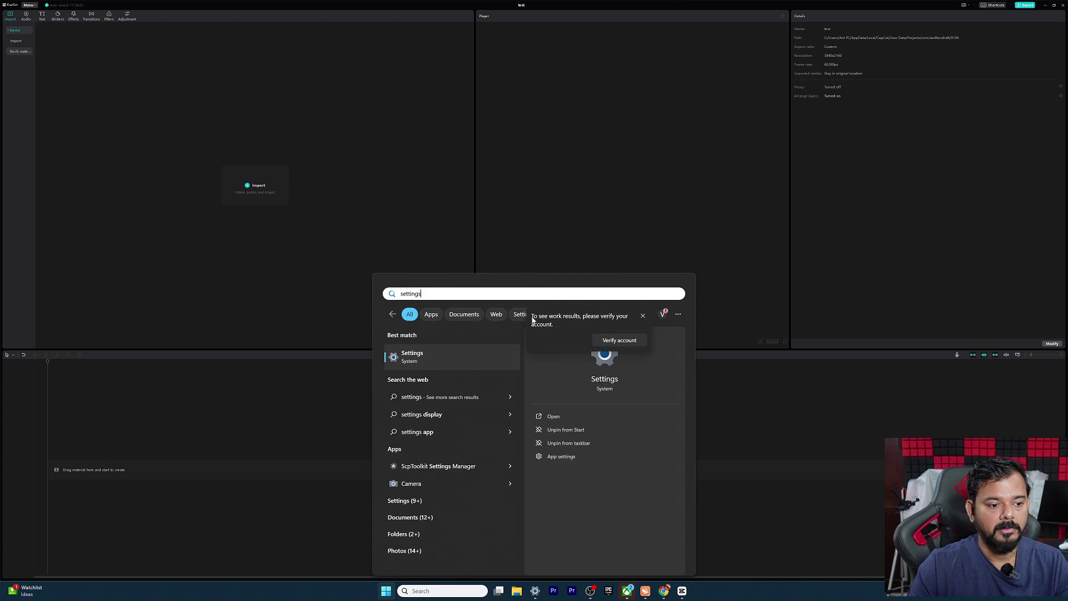
left_click(420, 358)
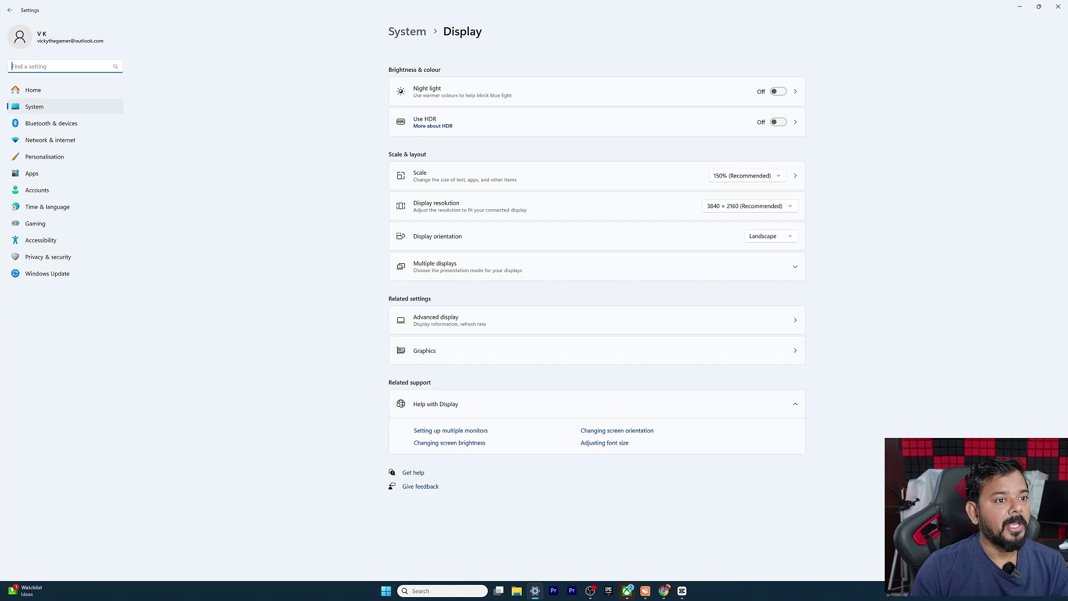
Search 'hdr settings', turn on Use HDR, and go to the display's HDR page
type("hdr settings")
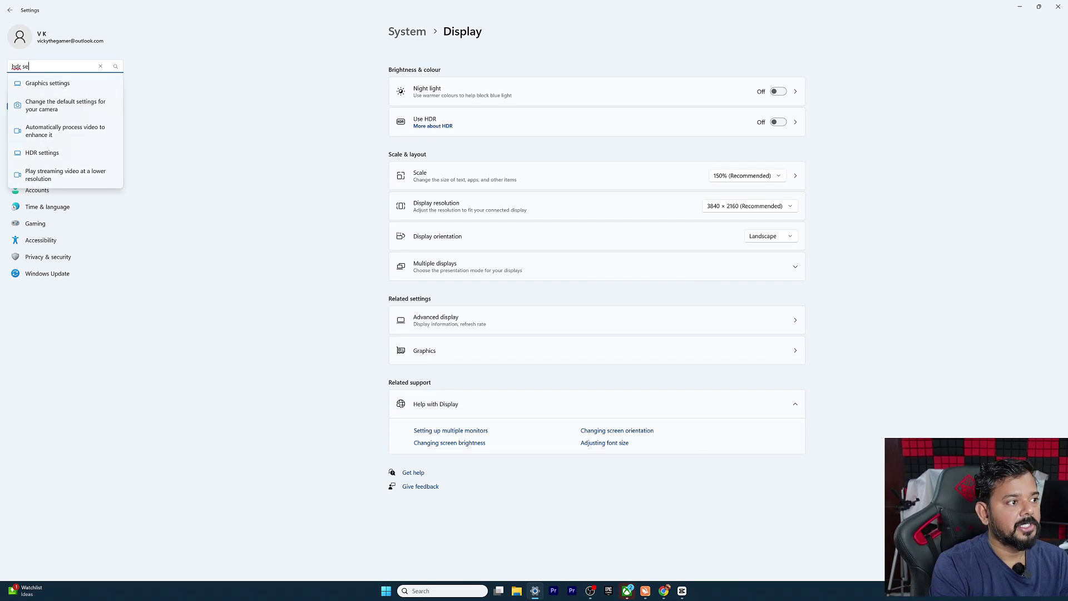
left_click(54, 109)
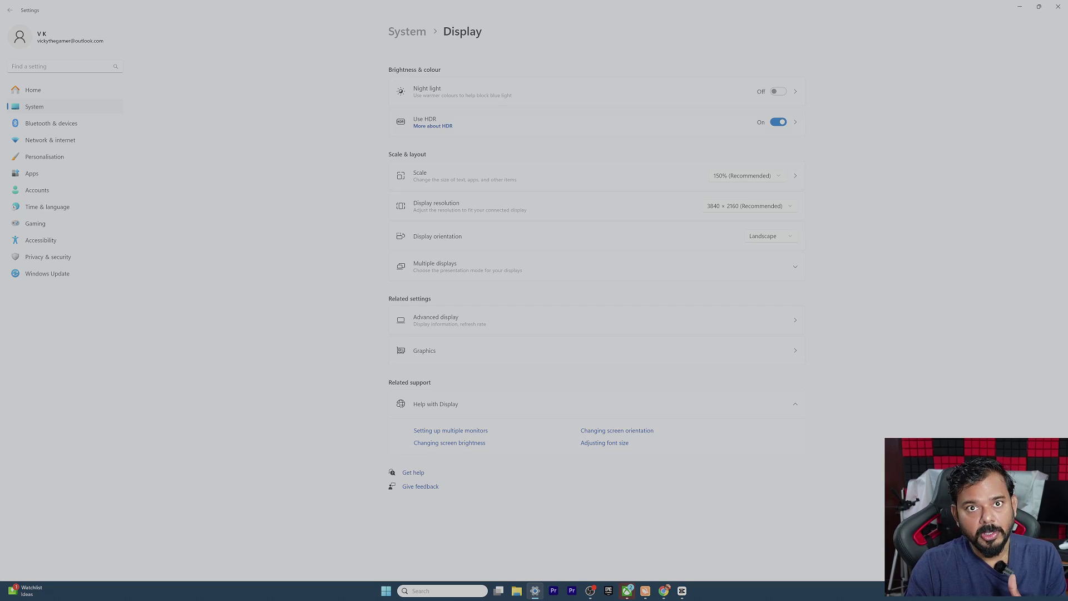
left_click(796, 123)
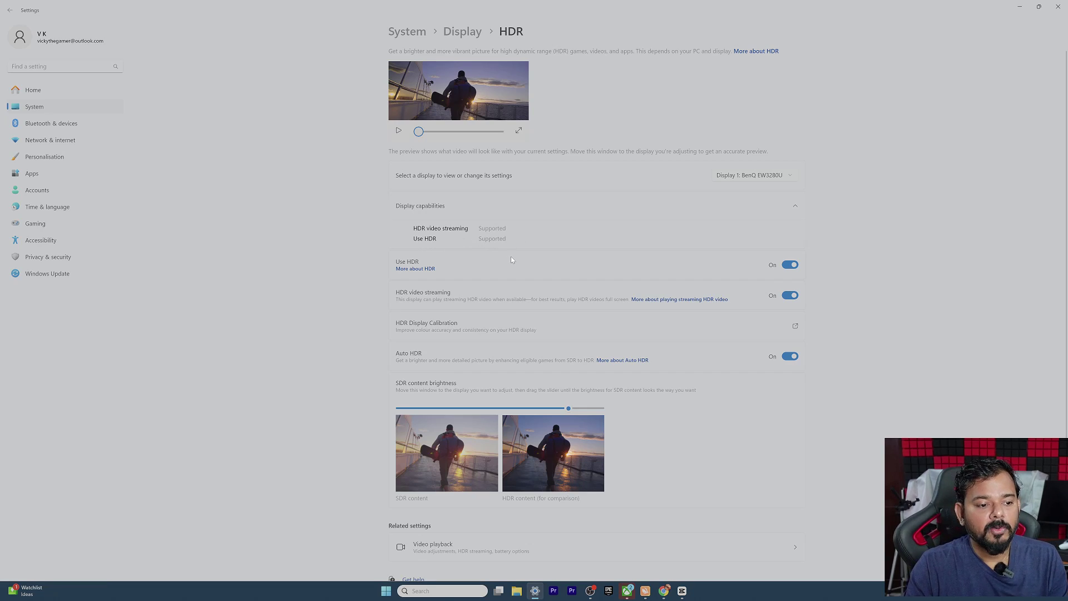
Back in CapCut, re-save the test project's settings keeping HDR Rec.2020 colour space
left_click(682, 591)
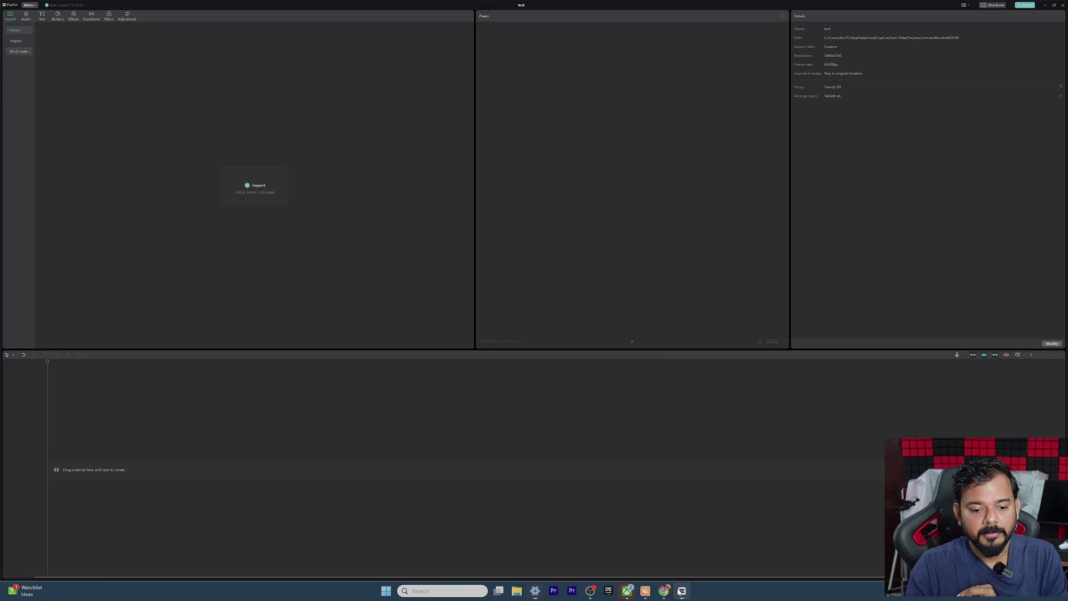
left_click(1052, 344)
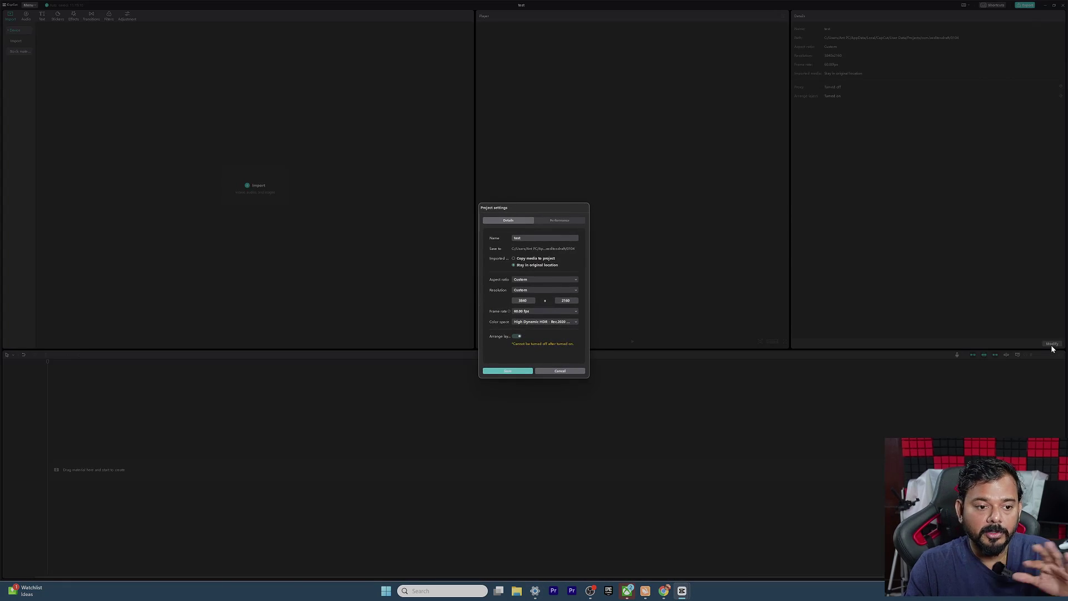
left_click(526, 324)
left_click(533, 339)
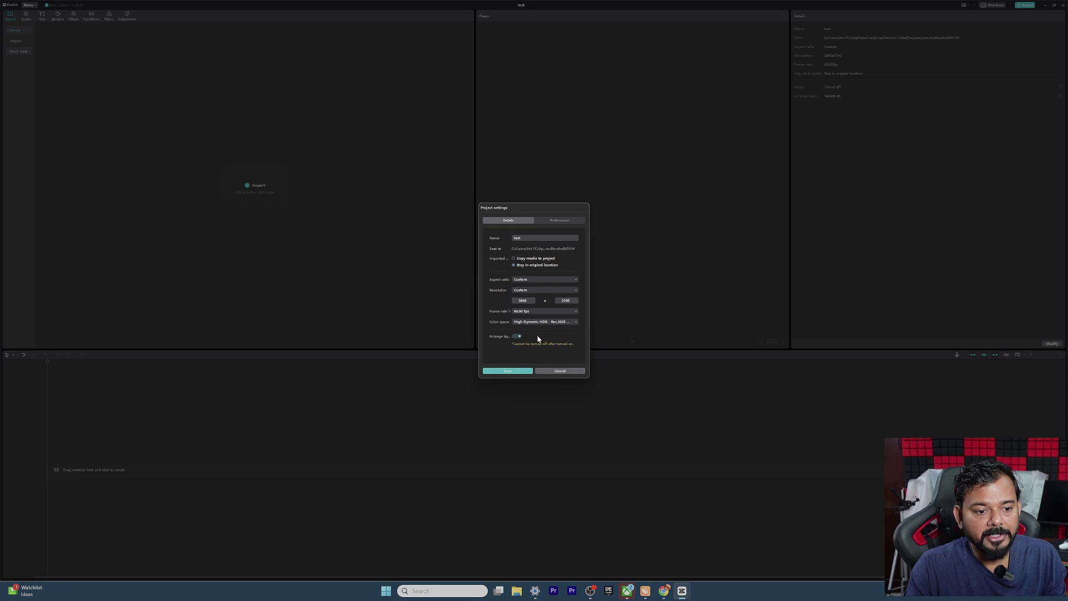
left_click(507, 371)
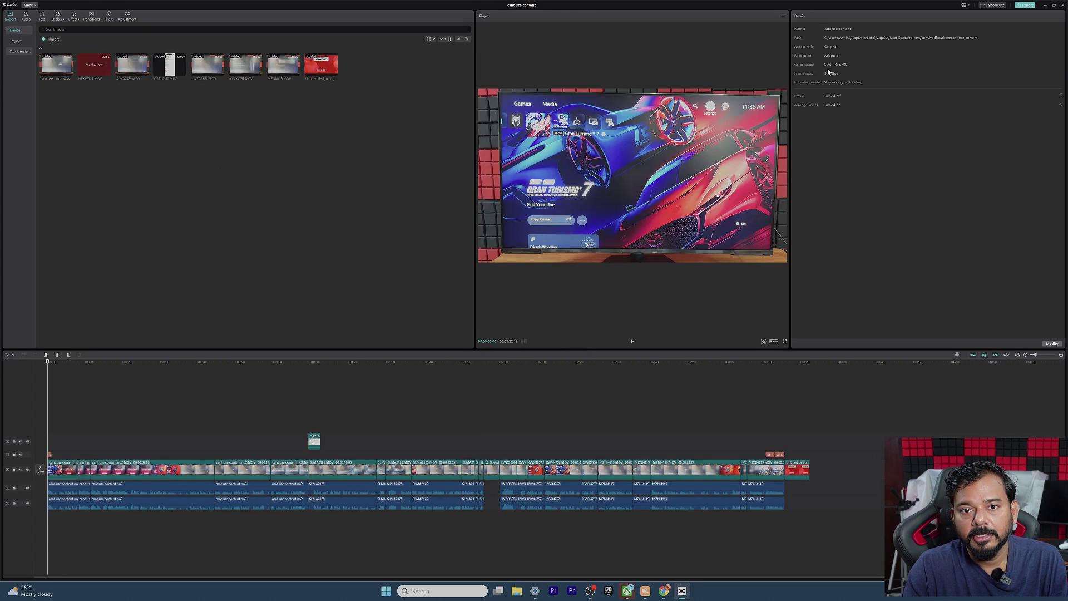
In the gameplay project's settings, keep Original aspect ratio and Adapted resolution
left_click(1052, 343)
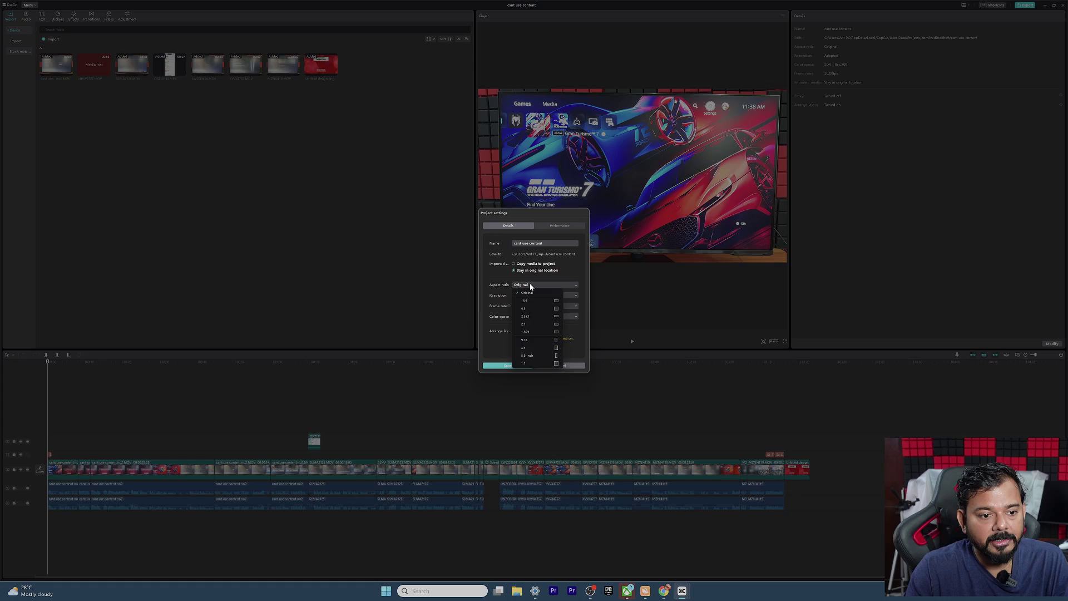
left_click(526, 301)
left_click(530, 284)
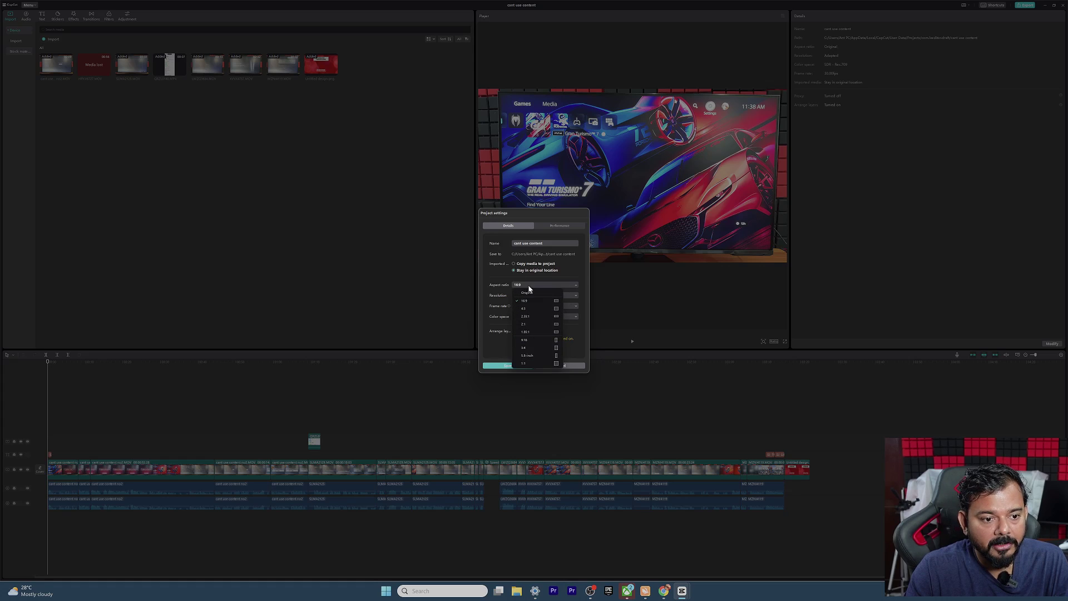
left_click(527, 292)
left_click(536, 296)
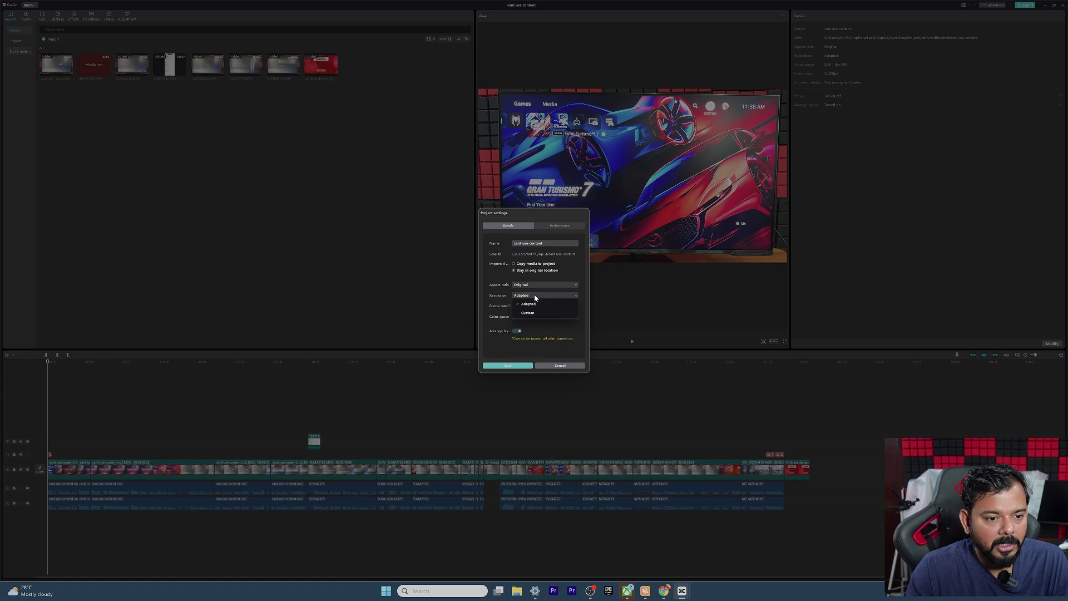
left_click(535, 297)
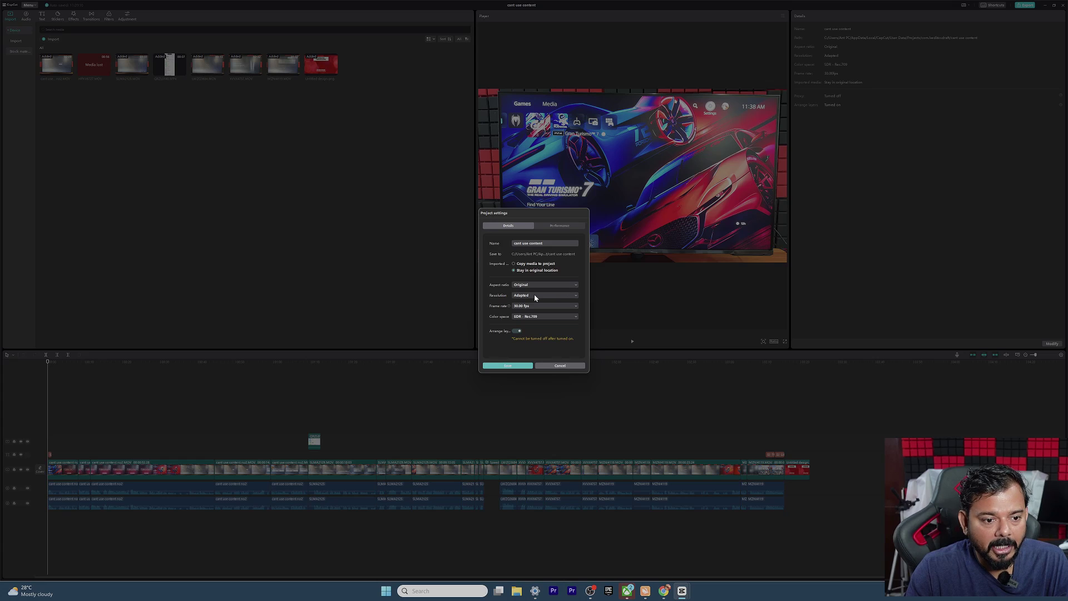
Set frame rate to 60.00 fps and colour space to HDR Rec.2020 HLG, then save
left_click(535, 307)
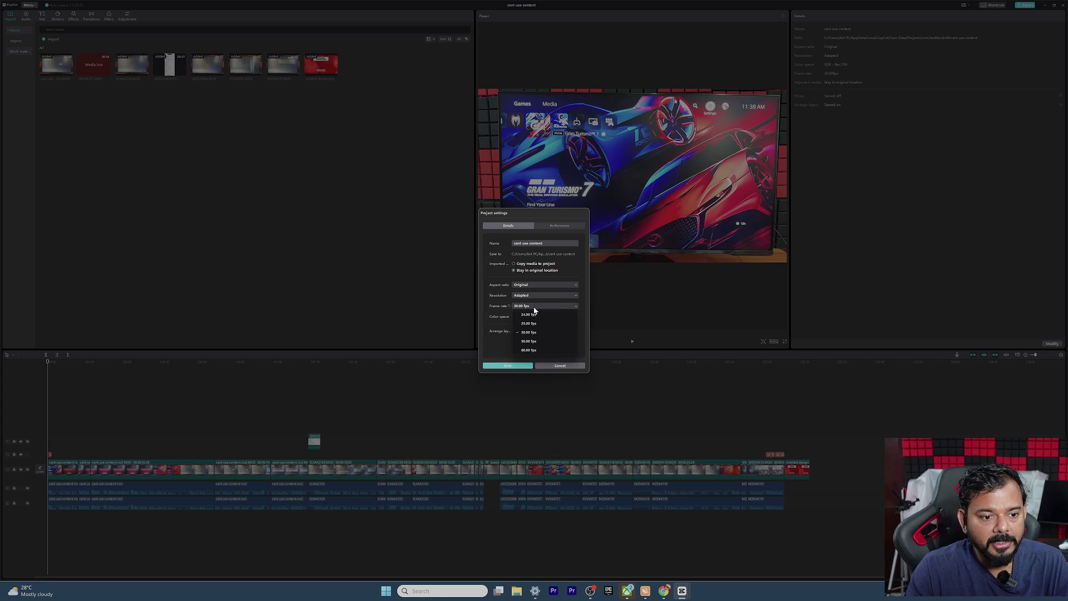
left_click(535, 351)
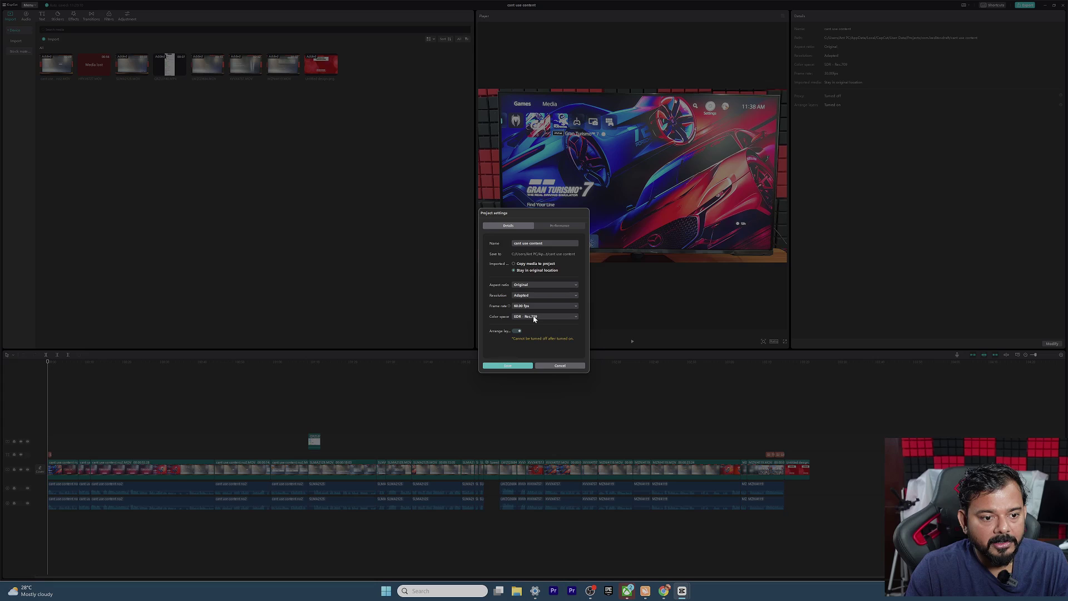
left_click(534, 317)
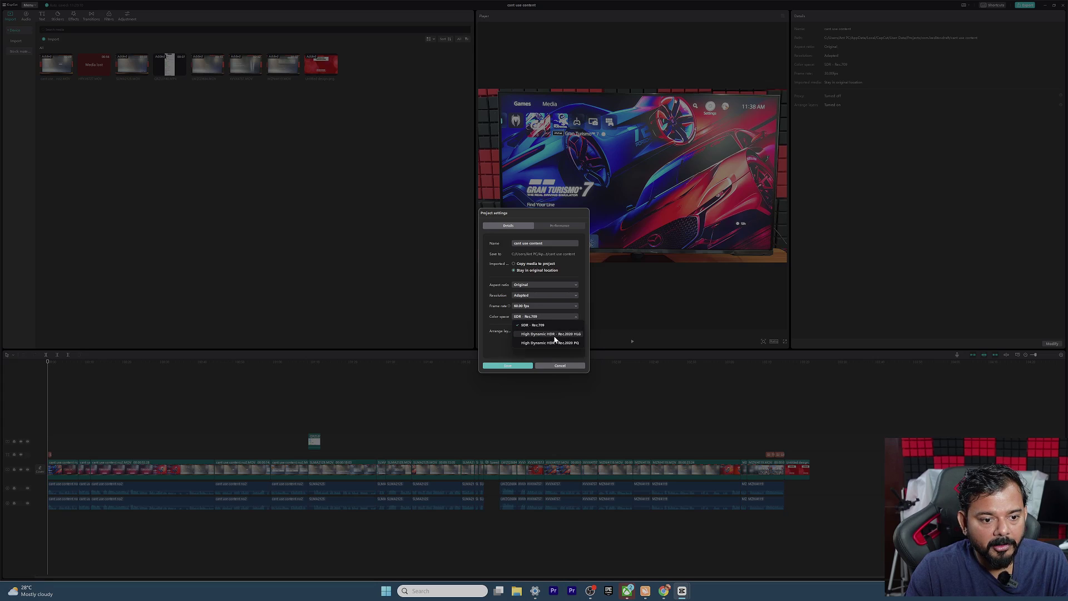
left_click(556, 335)
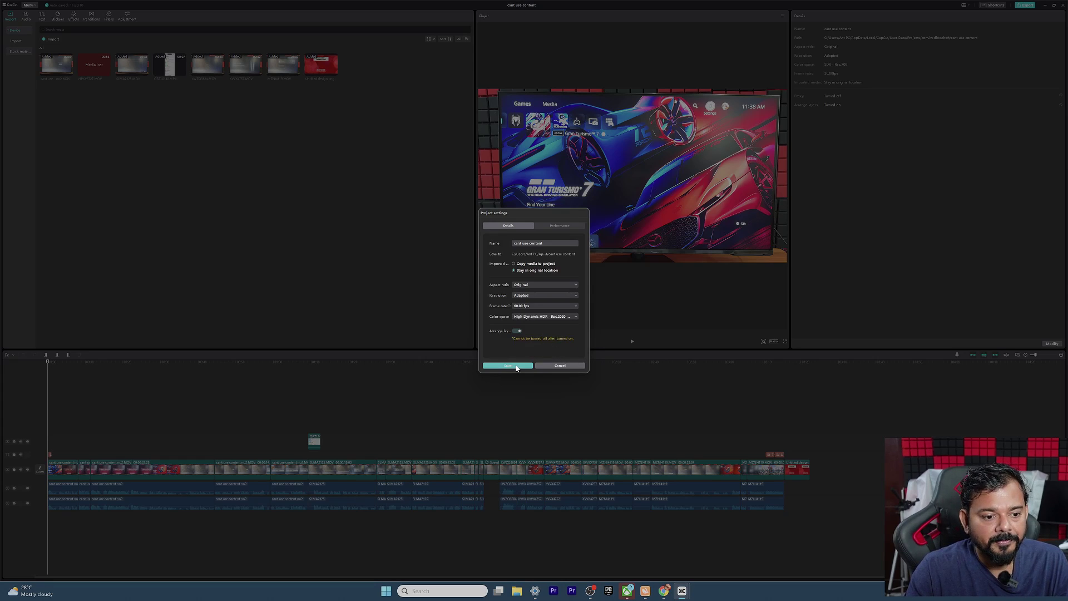
left_click(516, 366)
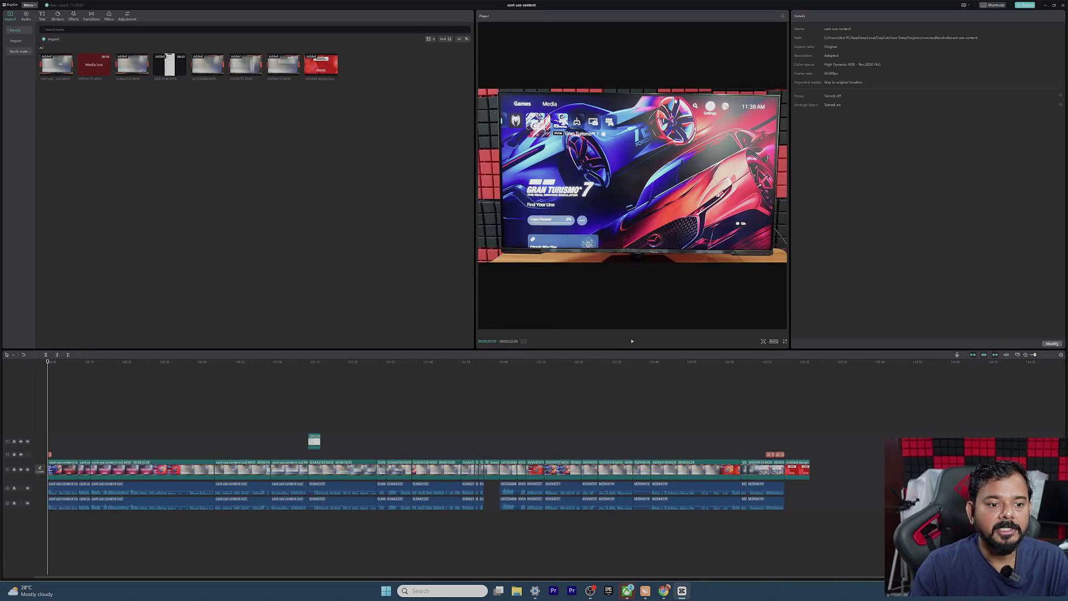